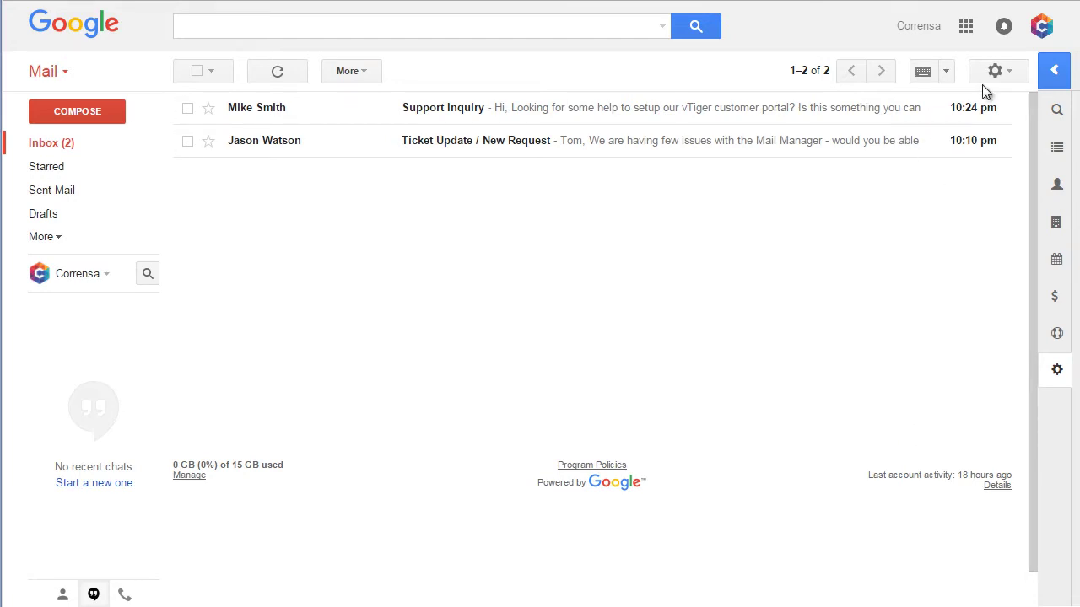
- Log in to vTiger from the Corrensa sidebar and open the 'Ticket Update / New Request' email
{"action": "left_click", "coordinate": [1054, 71]}
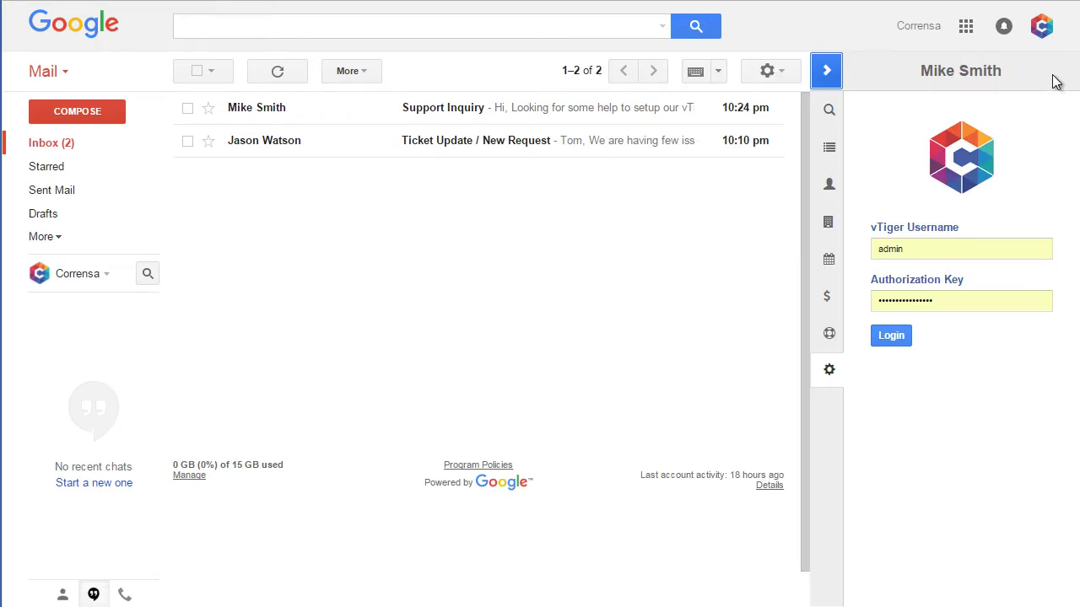
{"action": "left_click", "coordinate": [890, 335]}
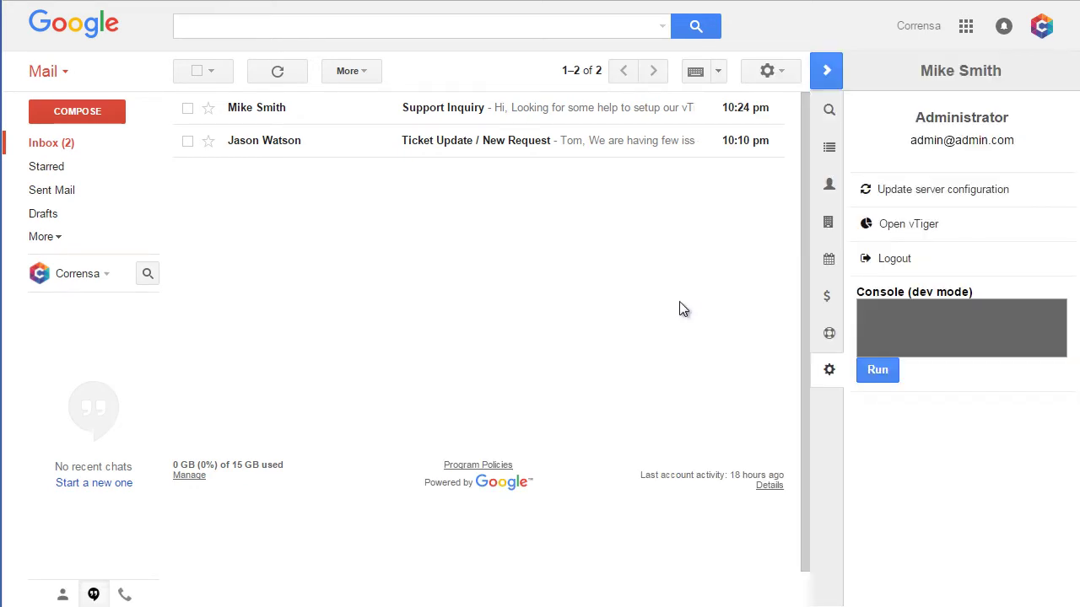
{"action": "left_click", "coordinate": [288, 144]}
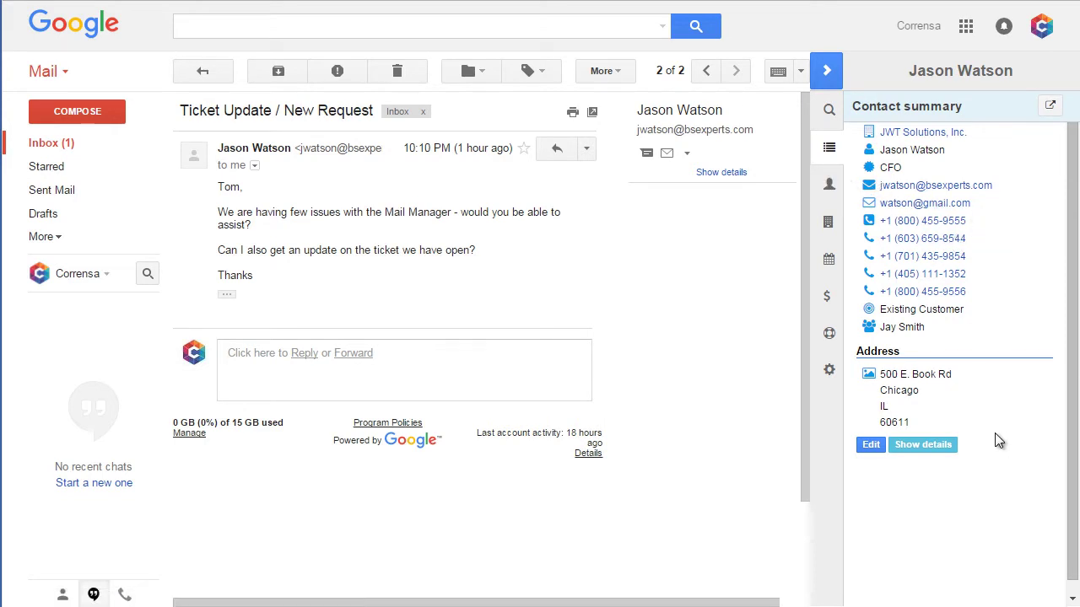
- Add Mailing P.O. Box 'PO BOX 1000' to the sender's vTiger contact and update the record
{"action": "left_click", "coordinate": [953, 444]}
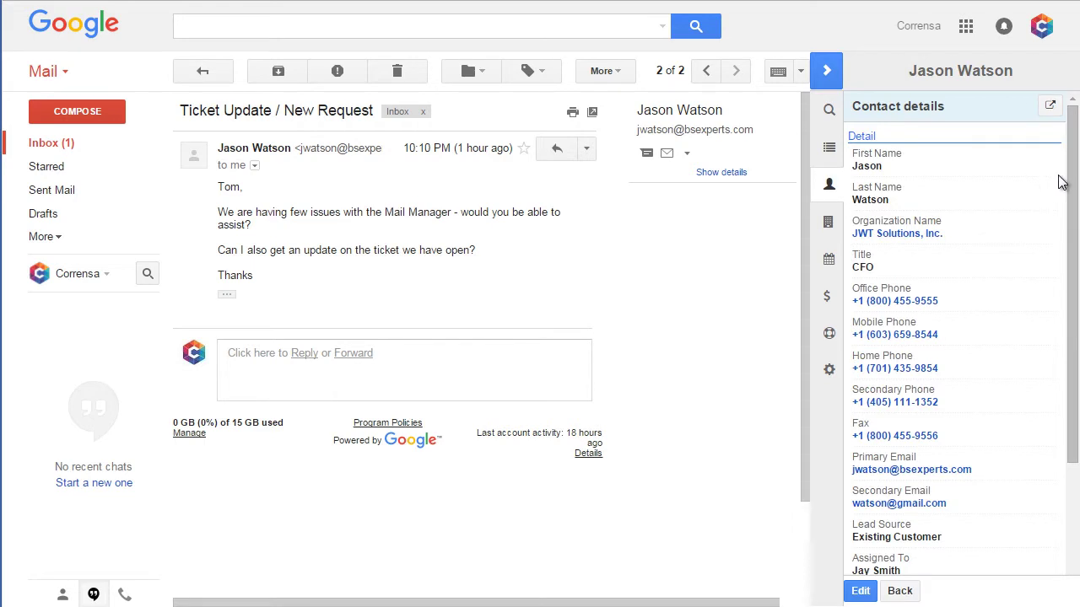
{"action": "left_click_drag", "start_coordinate": [1072, 190], "coordinate": [1072, 321]}
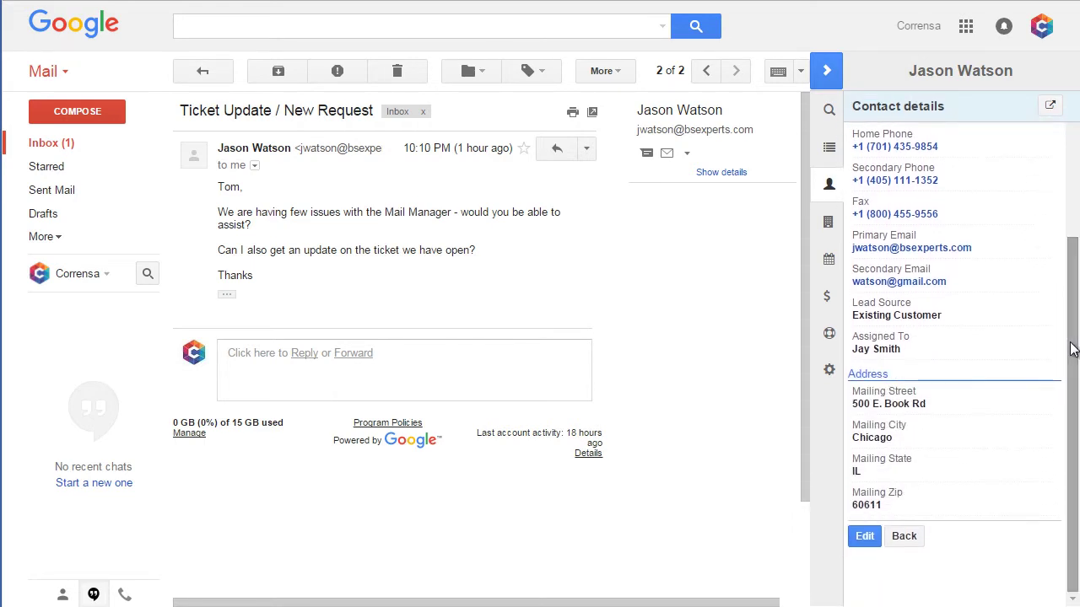
{"action": "left_click", "coordinate": [866, 540]}
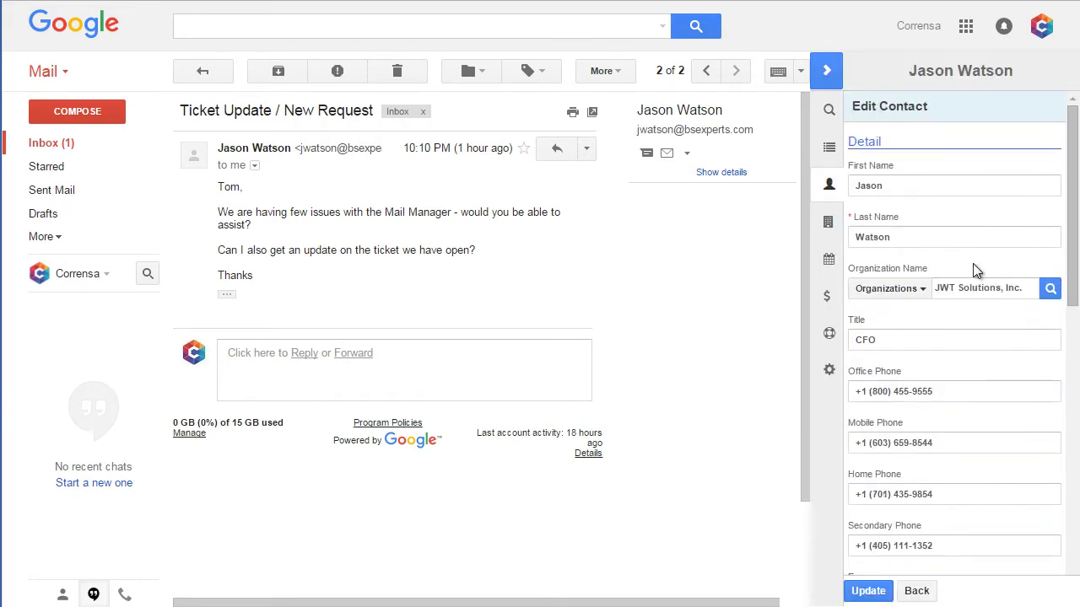
{"action": "left_click_drag", "start_coordinate": [1071, 164], "coordinate": [1065, 372]}
{"action": "left_click", "coordinate": [888, 487]}
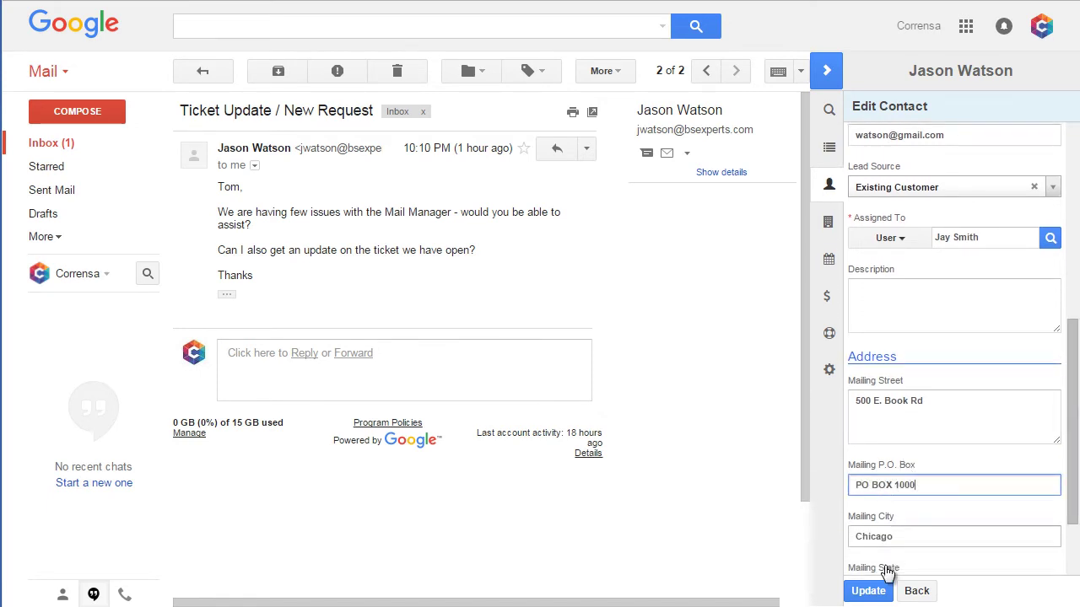
{"action": "left_click", "coordinate": [868, 590]}
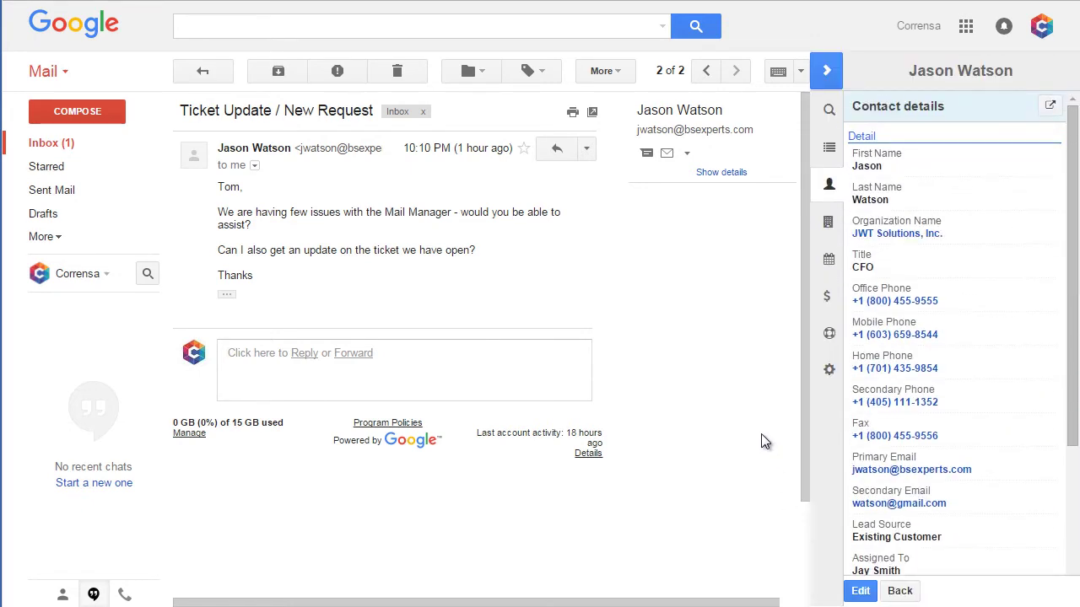
- Check the contact's organization, then list its 'Send checklist' task and '2nd Meeting' and 'Follow up' events
{"action": "left_click_drag", "start_coordinate": [1073, 172], "coordinate": [1073, 319]}
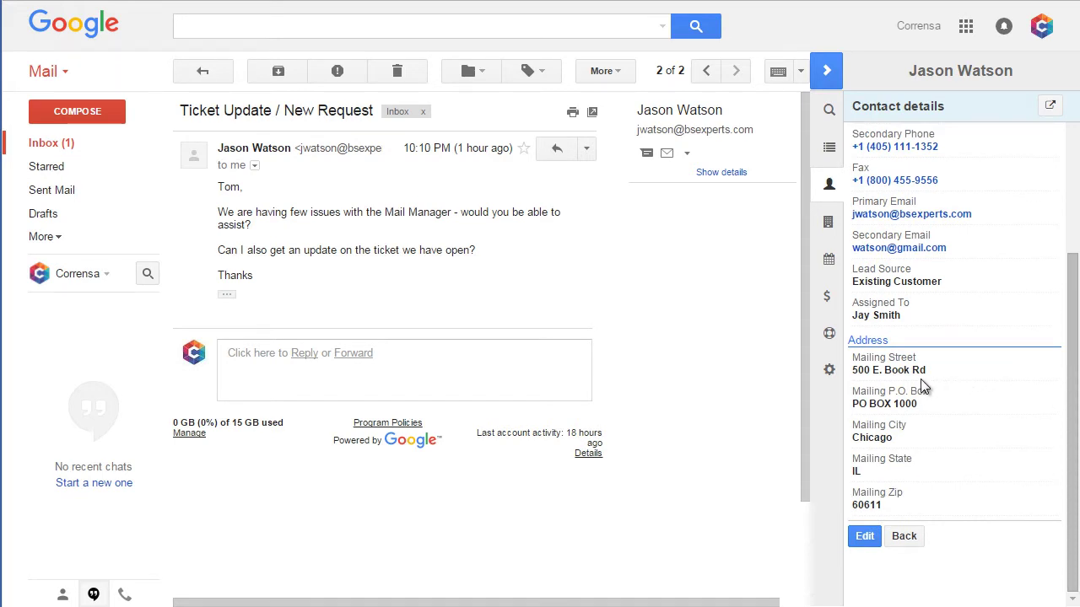
{"action": "left_click", "coordinate": [840, 227]}
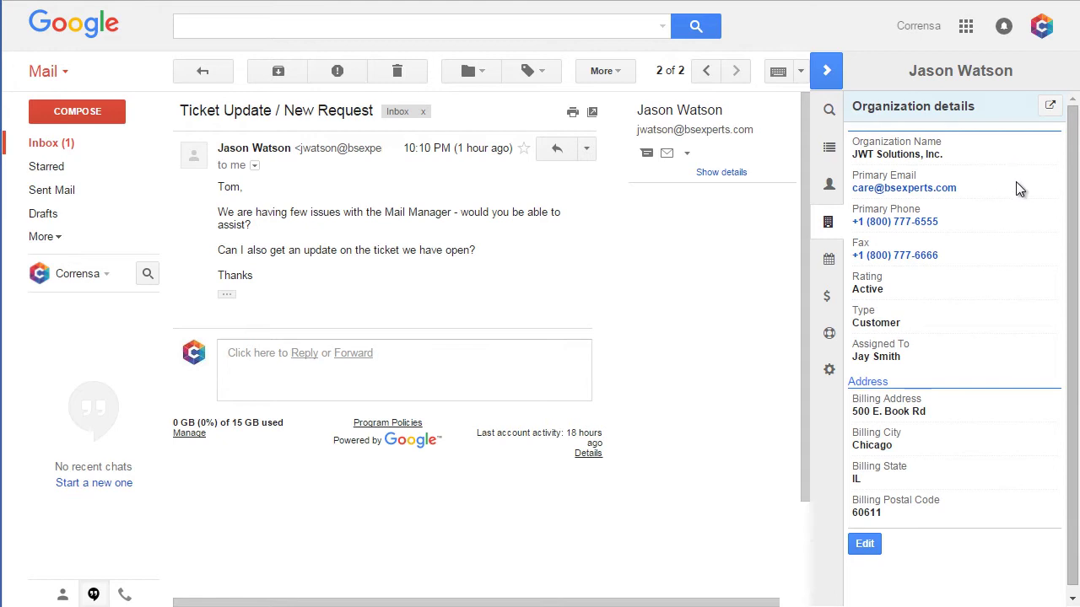
{"action": "left_click", "coordinate": [828, 261]}
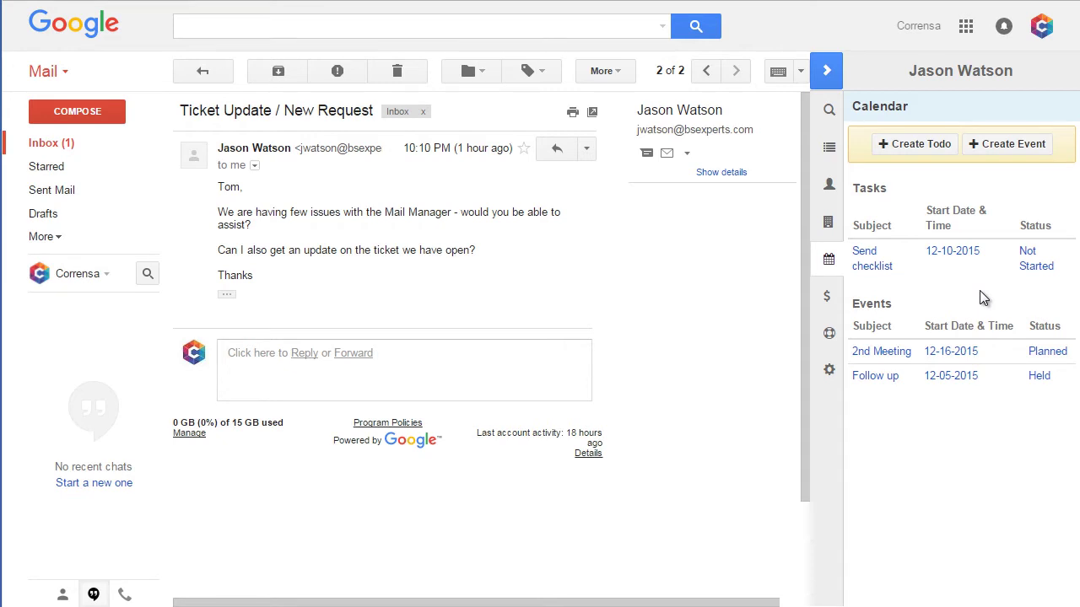
- Start a new event with subject 'Follow up', activity type Mobile Call and status Held
{"action": "left_click", "coordinate": [989, 145]}
{"action": "left_click", "coordinate": [926, 187]}
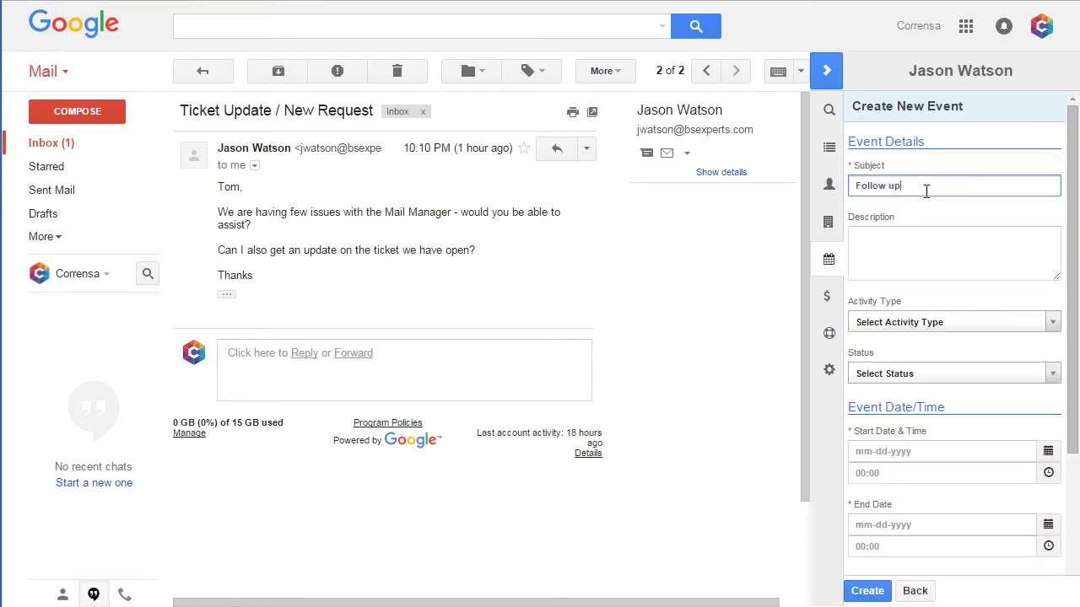
{"action": "type", "text": "Follow up"}
{"action": "scroll", "coordinate": [927, 190], "scroll_direction": "down", "scroll_amount": 2}
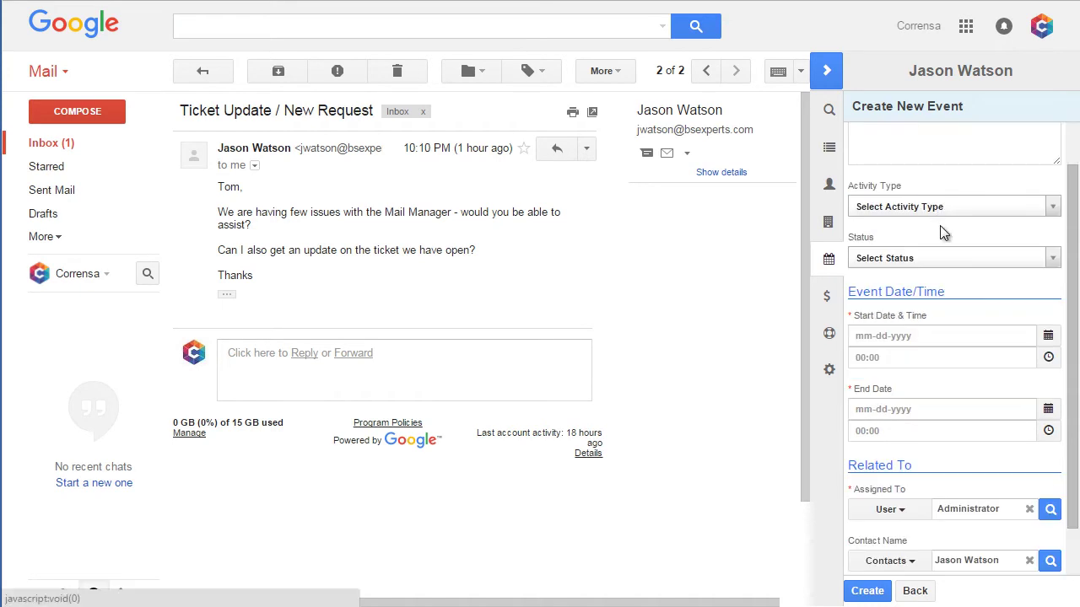
{"action": "left_click", "coordinate": [938, 209]}
{"action": "left_click", "coordinate": [926, 270]}
{"action": "left_click", "coordinate": [922, 259]}
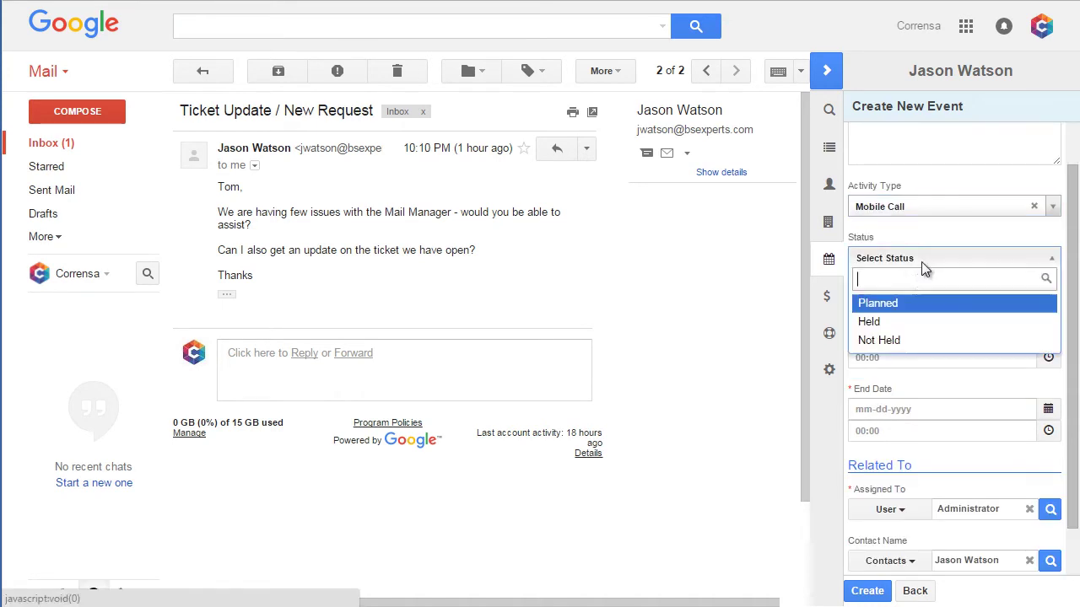
{"action": "left_click", "coordinate": [911, 321]}
{"action": "left_click", "coordinate": [897, 336]}
{"action": "left_click", "coordinate": [909, 423]}
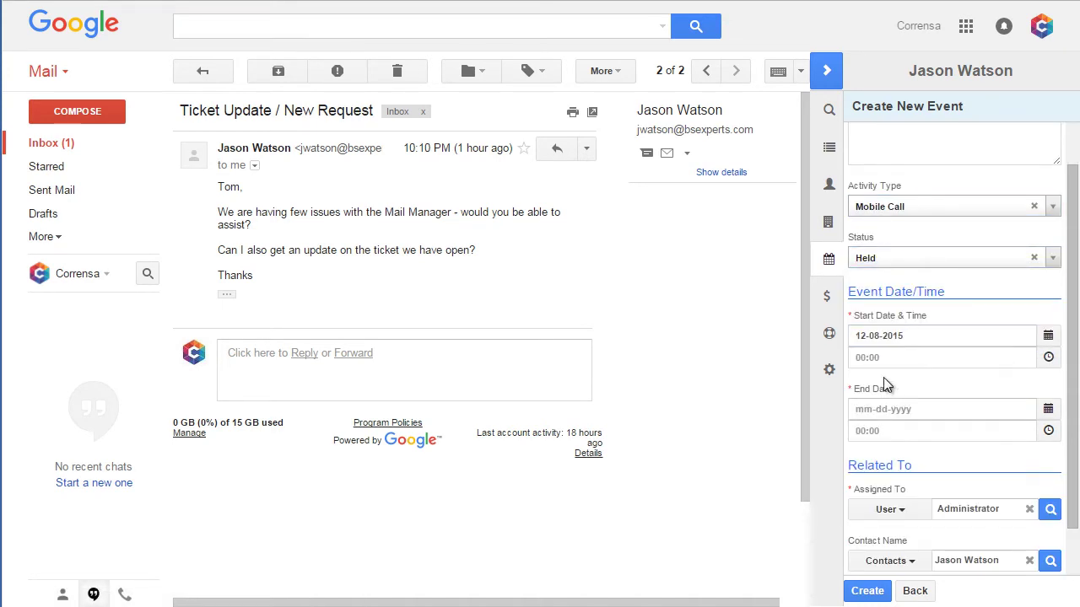
{"action": "left_click", "coordinate": [881, 362]}
{"action": "left_click", "coordinate": [889, 399]}
{"action": "left_click", "coordinate": [889, 406]}
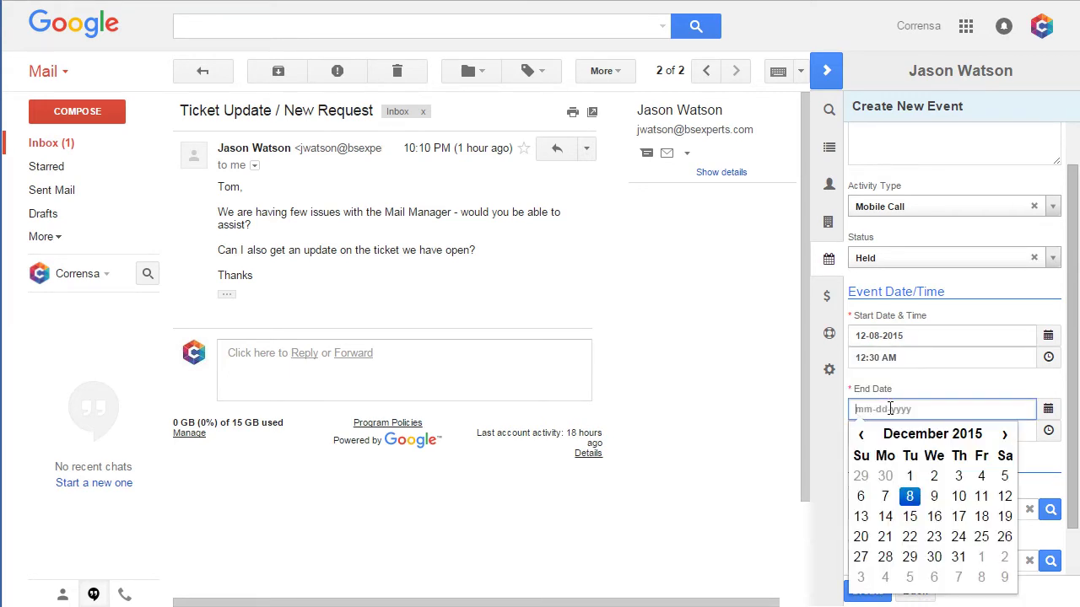
{"action": "left_click", "coordinate": [933, 496]}
{"action": "left_click", "coordinate": [906, 432]}
{"action": "left_click", "coordinate": [917, 478]}
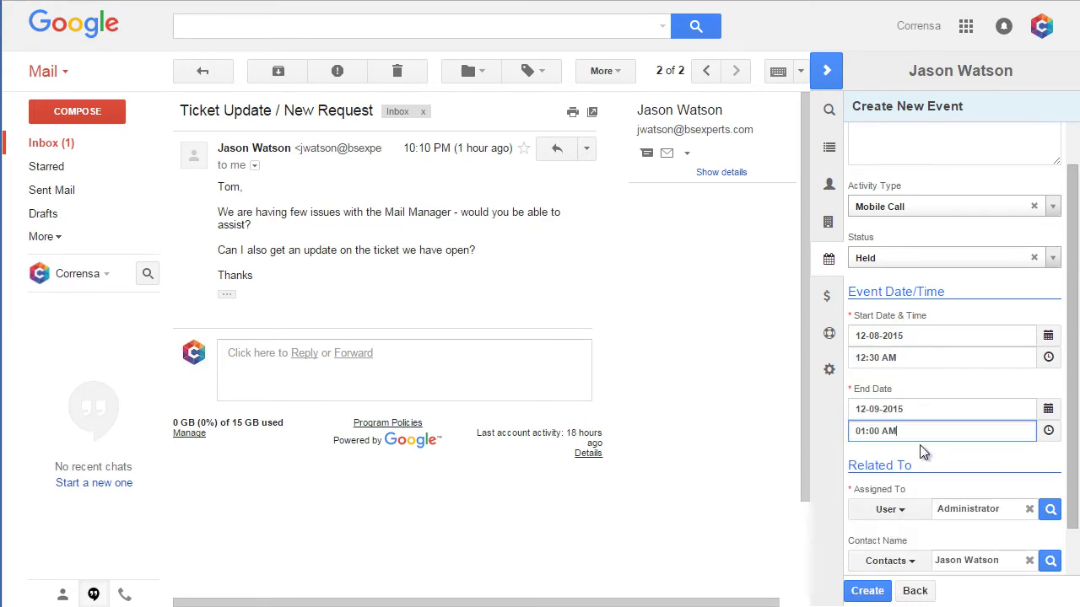
{"action": "scroll", "coordinate": [920, 439], "scroll_direction": "down", "scroll_amount": 3}
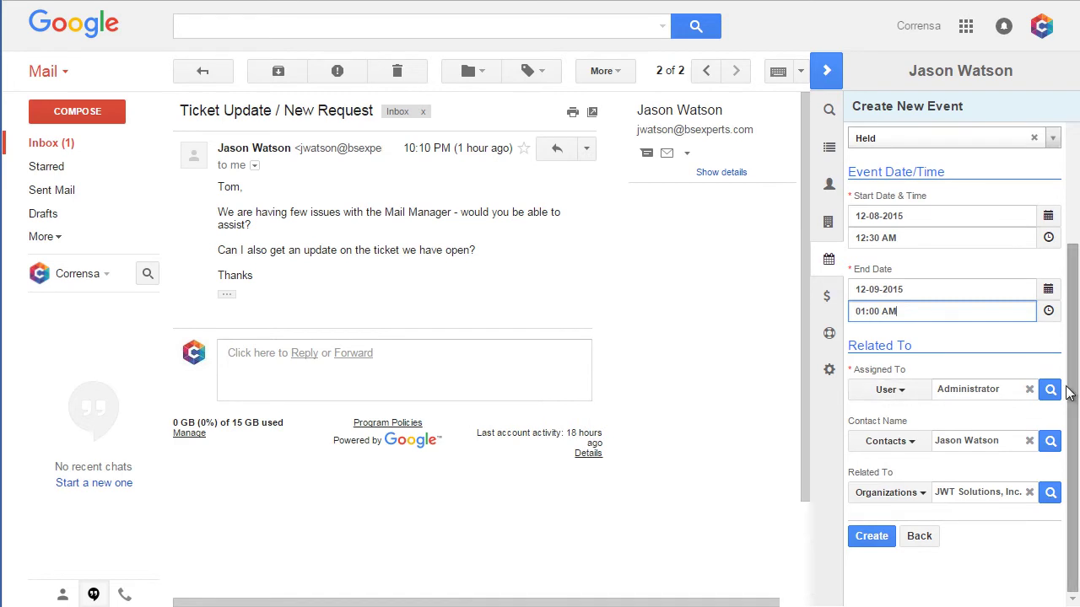
{"action": "left_click", "coordinate": [871, 536]}
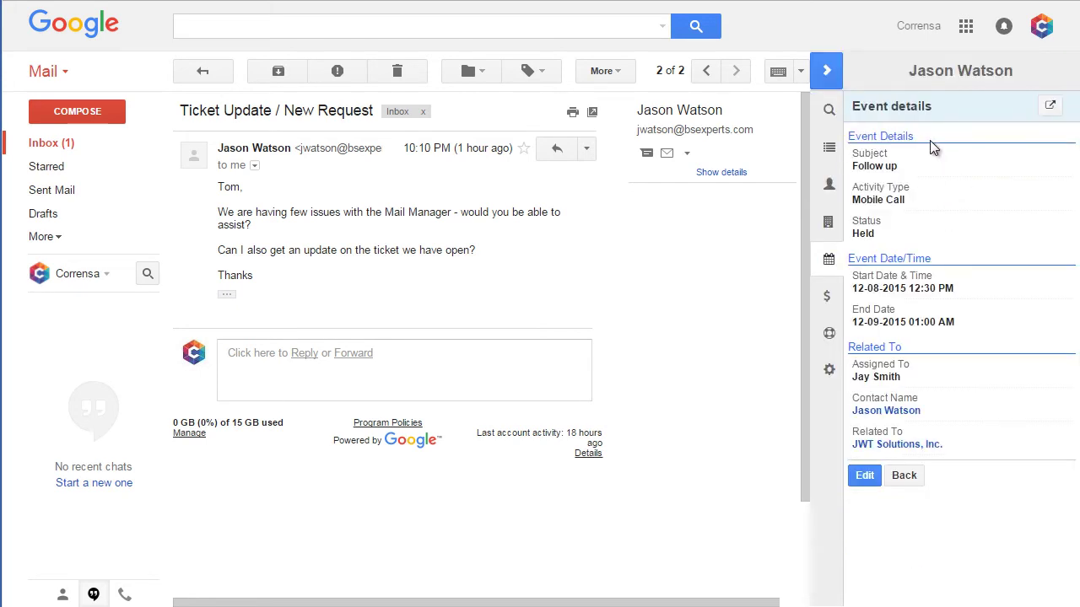
- Open the contact's Windows Update opportunity ($6,000.00, Negotiation or Review, closing 01-20-2016)
{"action": "left_click", "coordinate": [910, 475]}
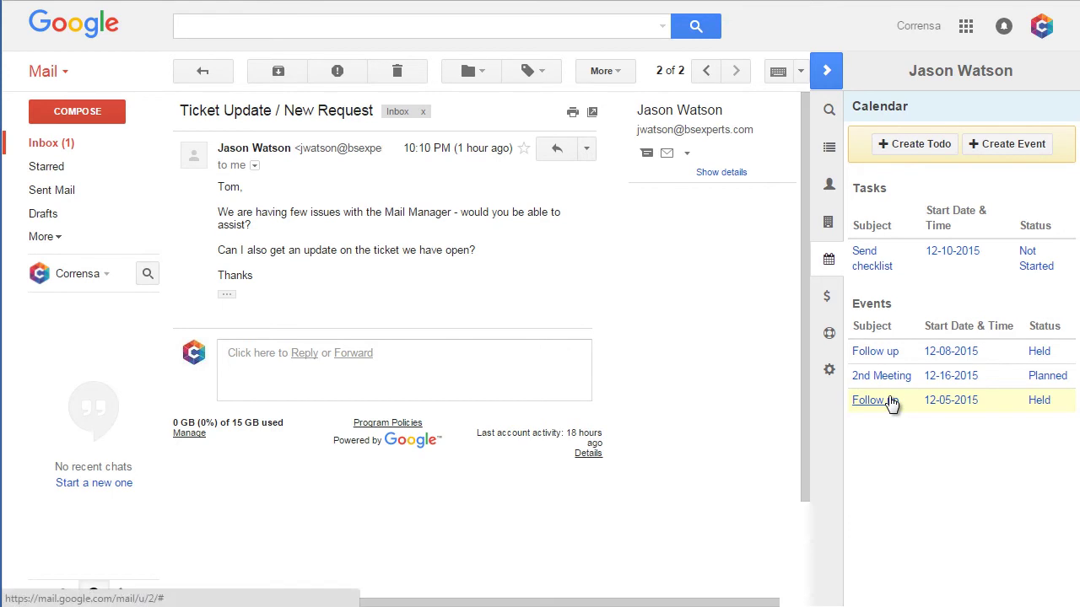
{"action": "left_click", "coordinate": [829, 296]}
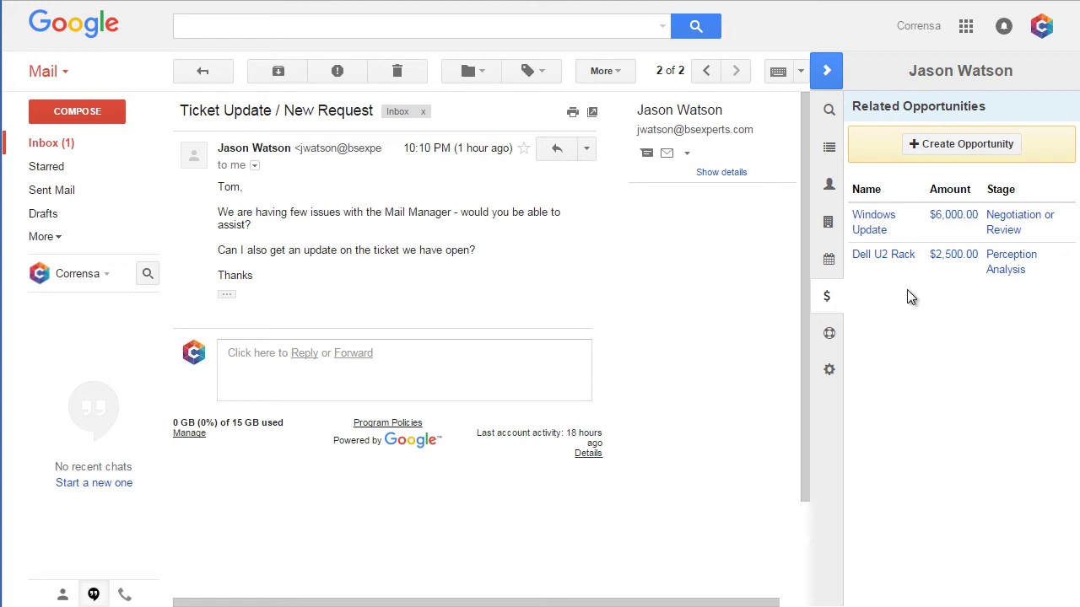
{"action": "left_click", "coordinate": [878, 229]}
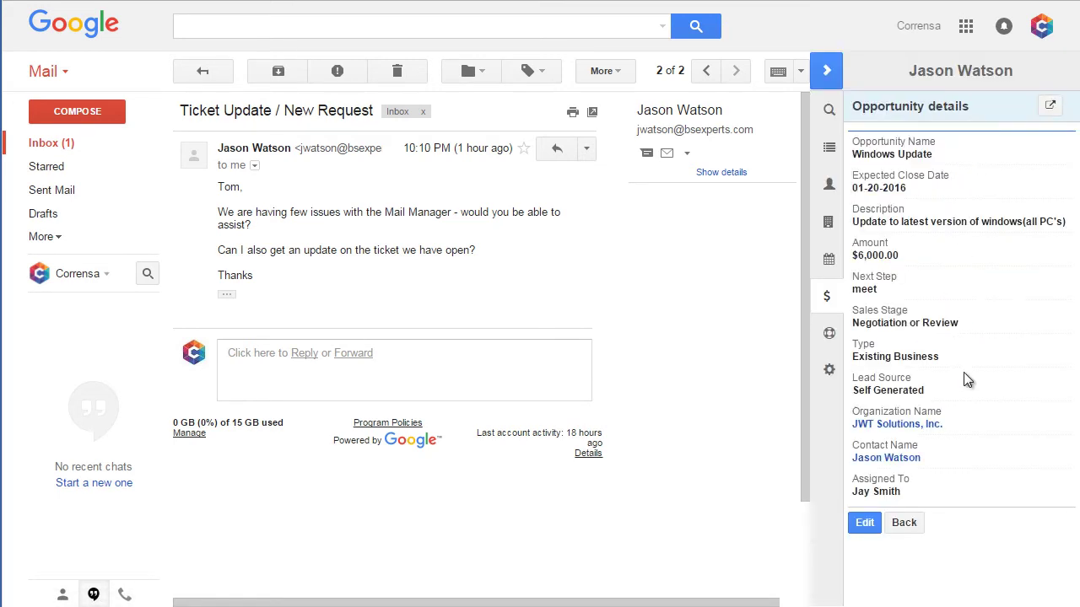
- Check the opportunity's linked JWT Solutions organization and contact records, closing each popup
{"action": "left_click", "coordinate": [938, 428]}
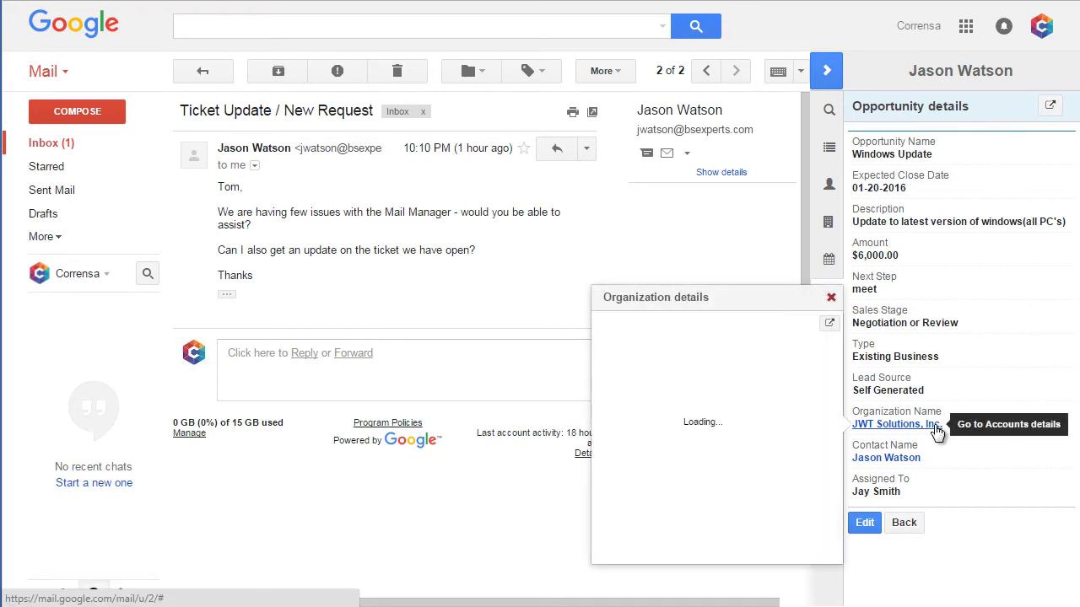
{"action": "mouse_move", "coordinate": [842, 354]}
{"action": "left_mouse_down"}
{"action": "mouse_move", "coordinate": [839, 448]}
{"action": "mouse_move", "coordinate": [847, 344]}
{"action": "left_mouse_up"}
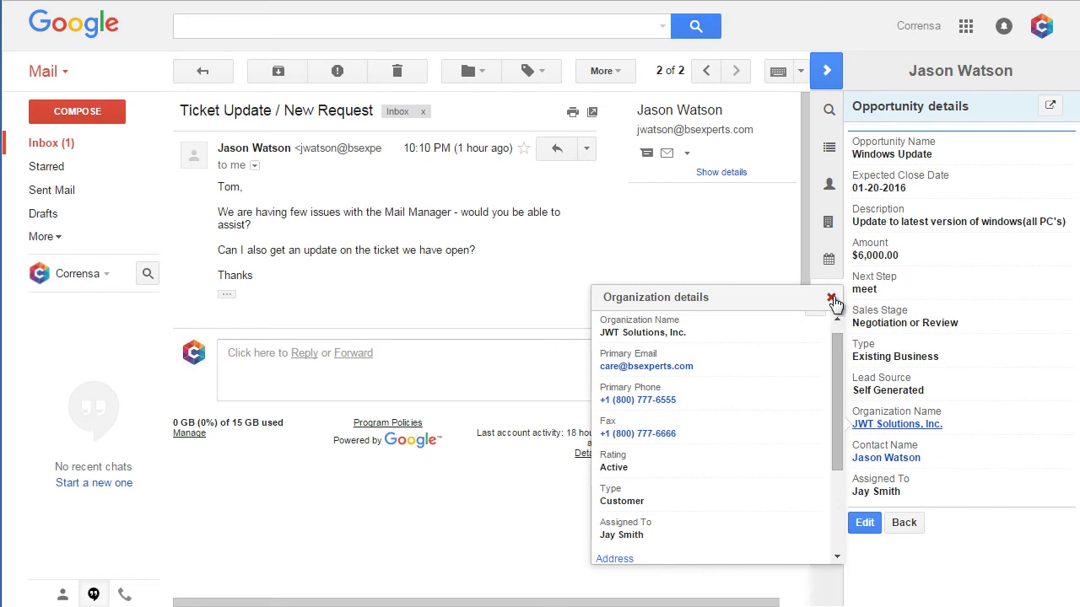
{"action": "left_click", "coordinate": [831, 297]}
{"action": "left_click", "coordinate": [884, 458]}
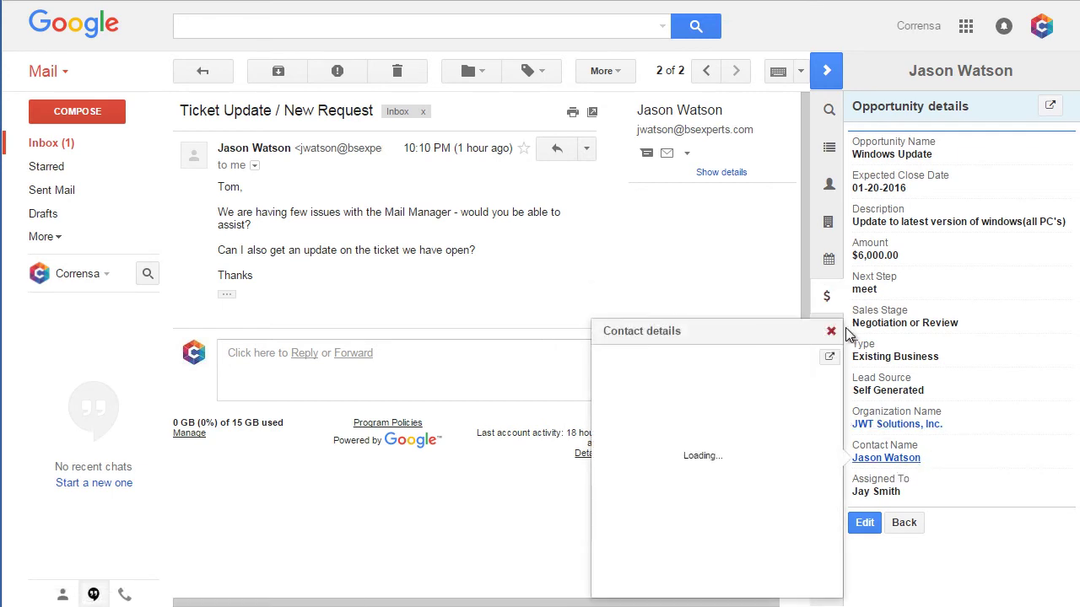
{"action": "left_click", "coordinate": [832, 332]}
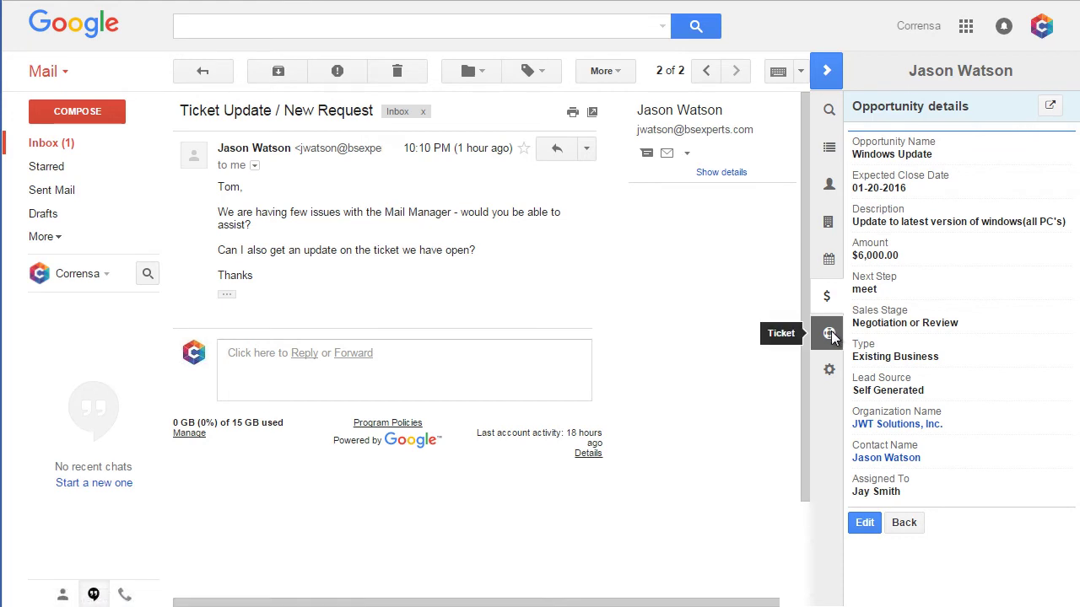
- Review the contact's closed Server Upgrade ticket TT24, then bring up the CRM search panel
{"action": "left_click", "coordinate": [831, 334]}
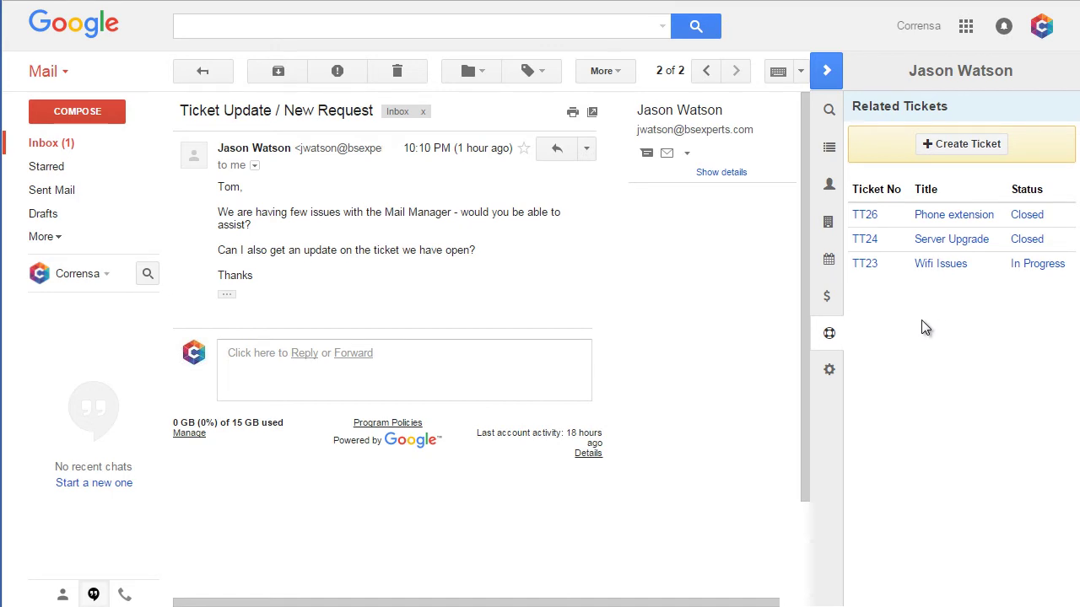
{"action": "left_click", "coordinate": [936, 241]}
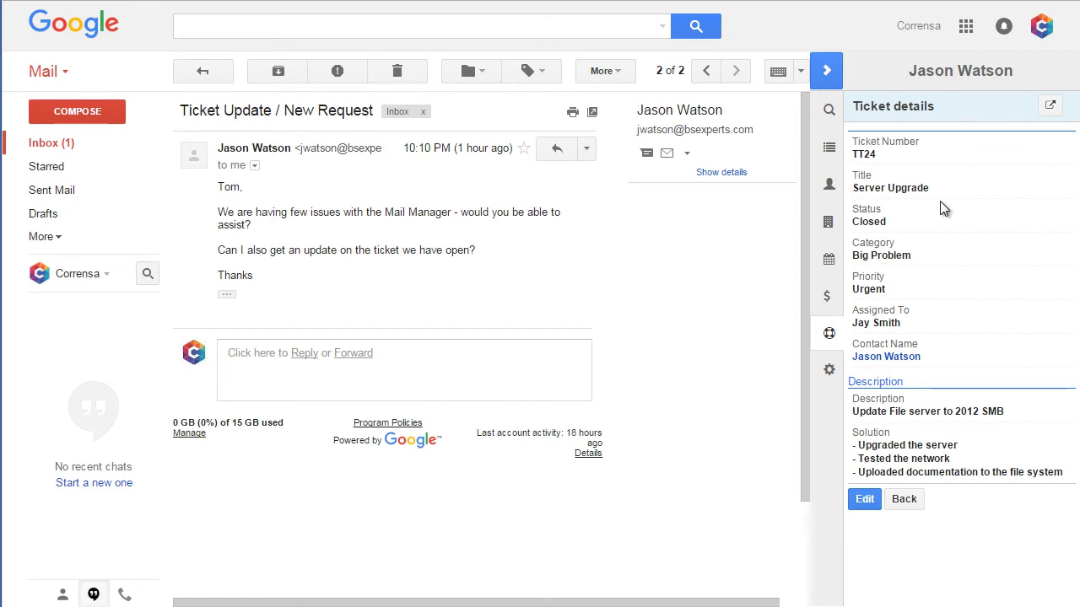
{"action": "left_click", "coordinate": [829, 111]}
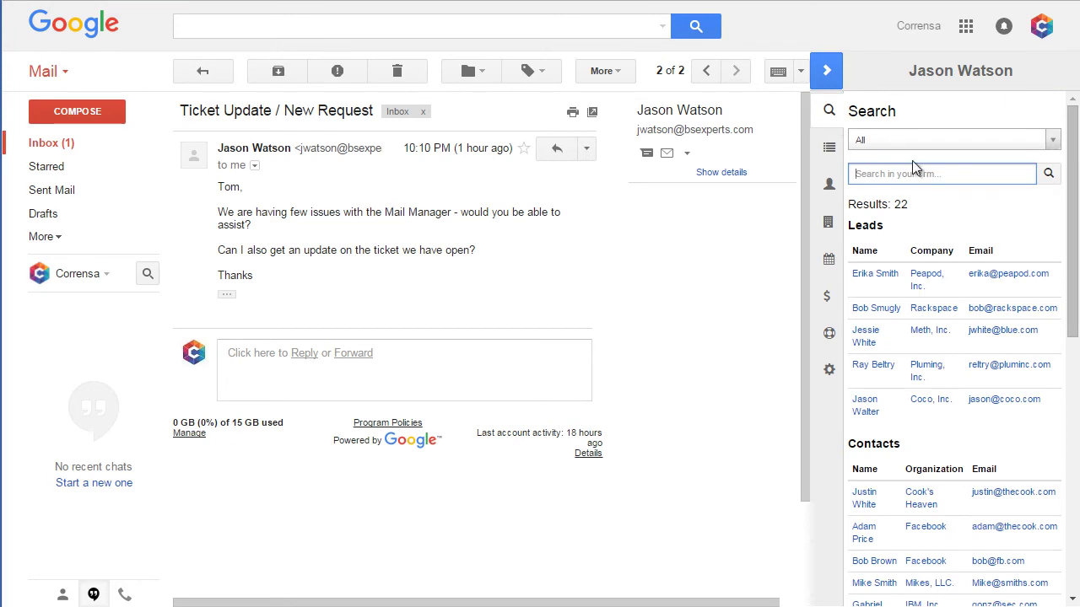
- Run the CRM search and open the Facebook CFO's contact summary from the Contacts results
{"action": "left_click", "coordinate": [1048, 174]}
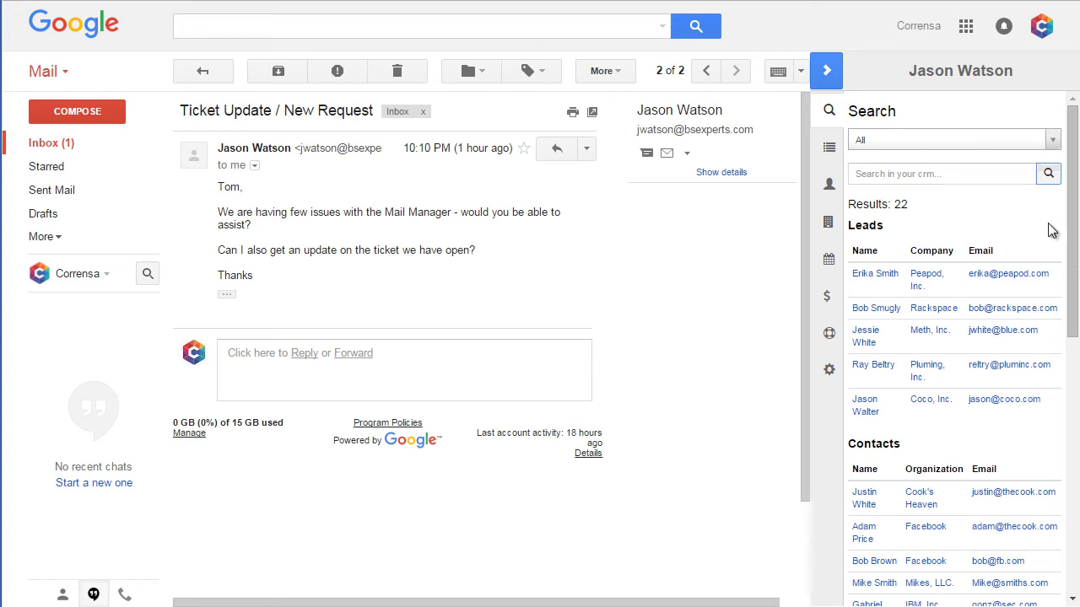
{"action": "scroll", "coordinate": [1074, 262], "scroll_direction": "down", "scroll_amount": 1}
{"action": "scroll", "coordinate": [1074, 261], "scroll_direction": "down", "scroll_amount": 1}
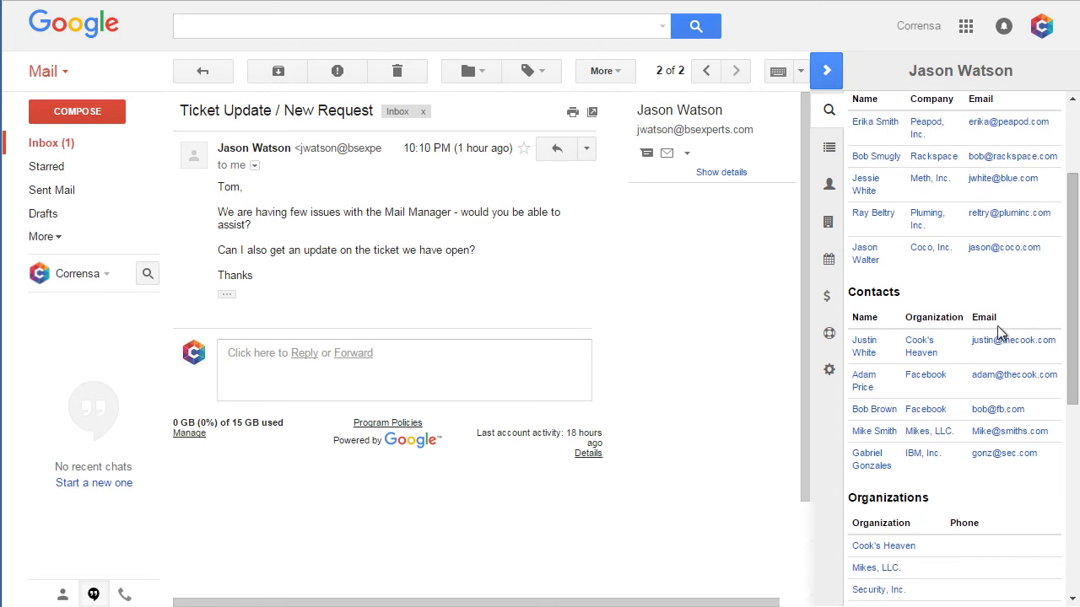
{"action": "left_click", "coordinate": [859, 382]}
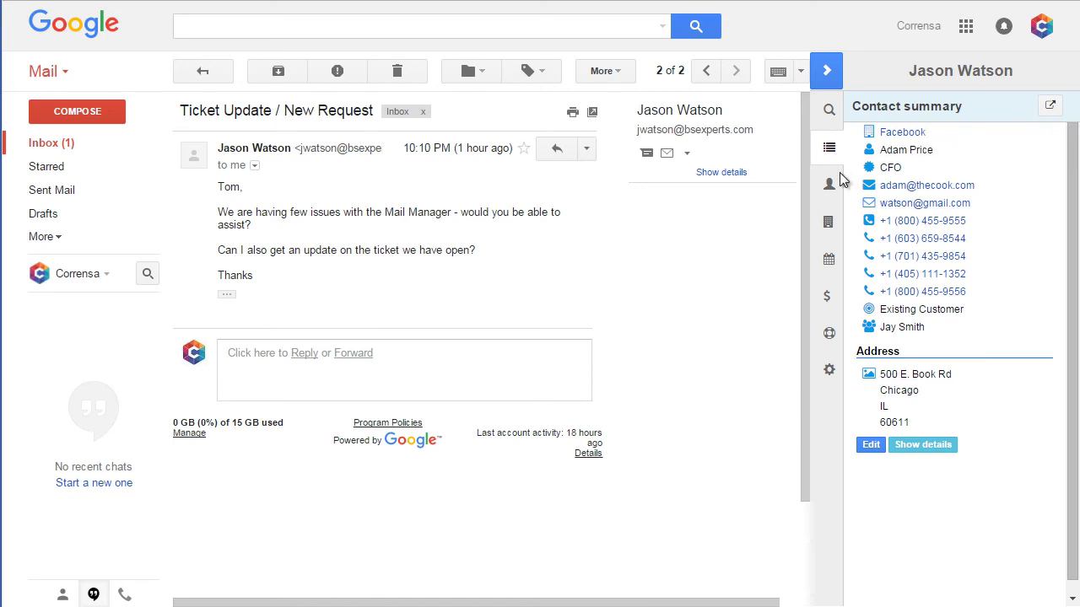
- Show the contact's opportunities, go back to the inbox, and open the 'Support Inquiry' email
{"action": "left_click", "coordinate": [827, 296]}
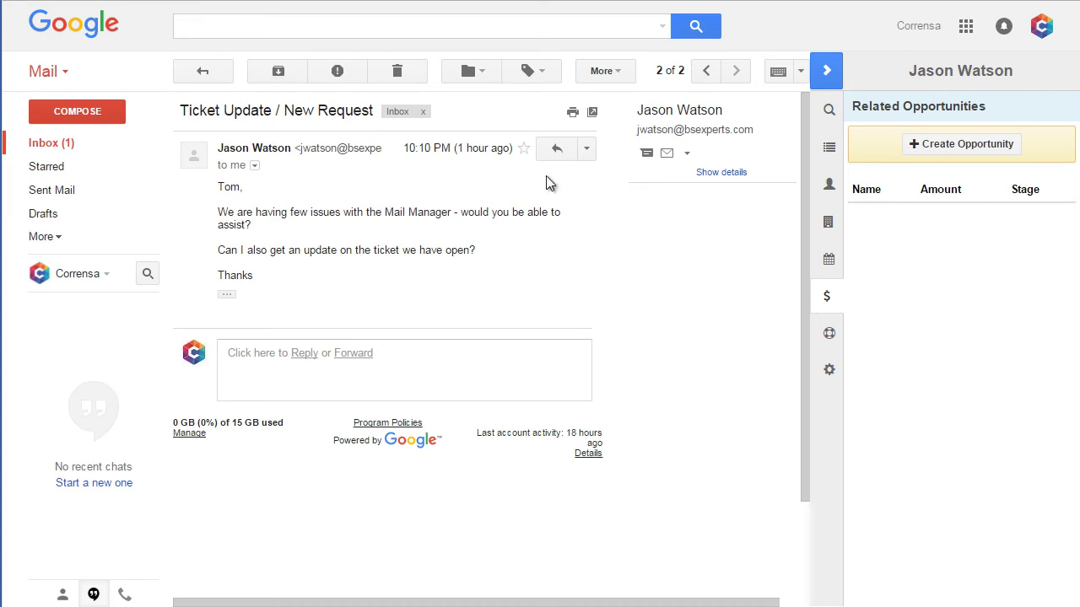
{"action": "left_click", "coordinate": [223, 76]}
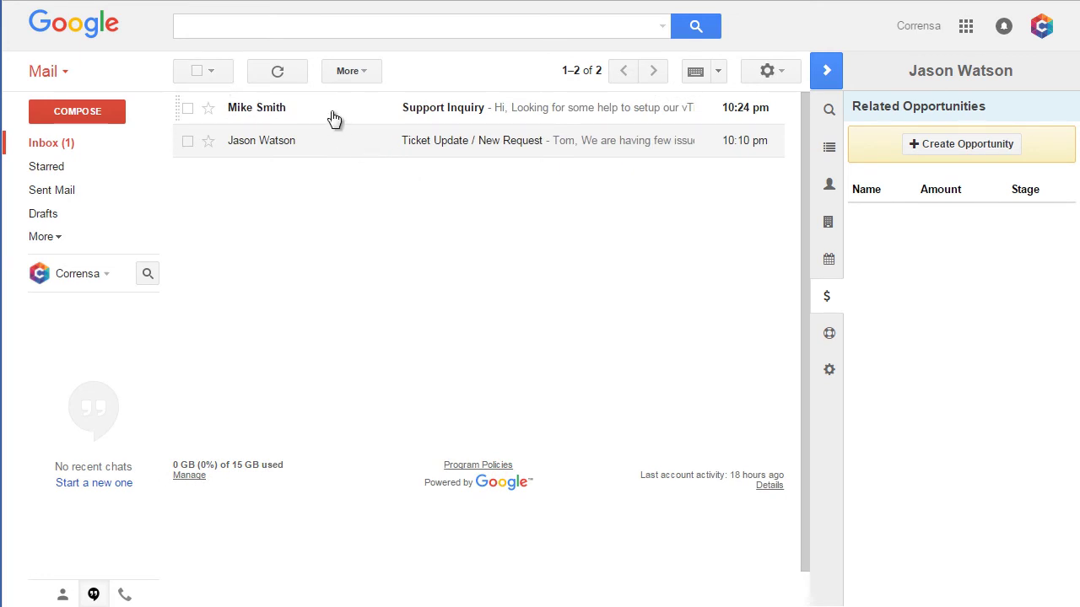
{"action": "left_click", "coordinate": [336, 112]}
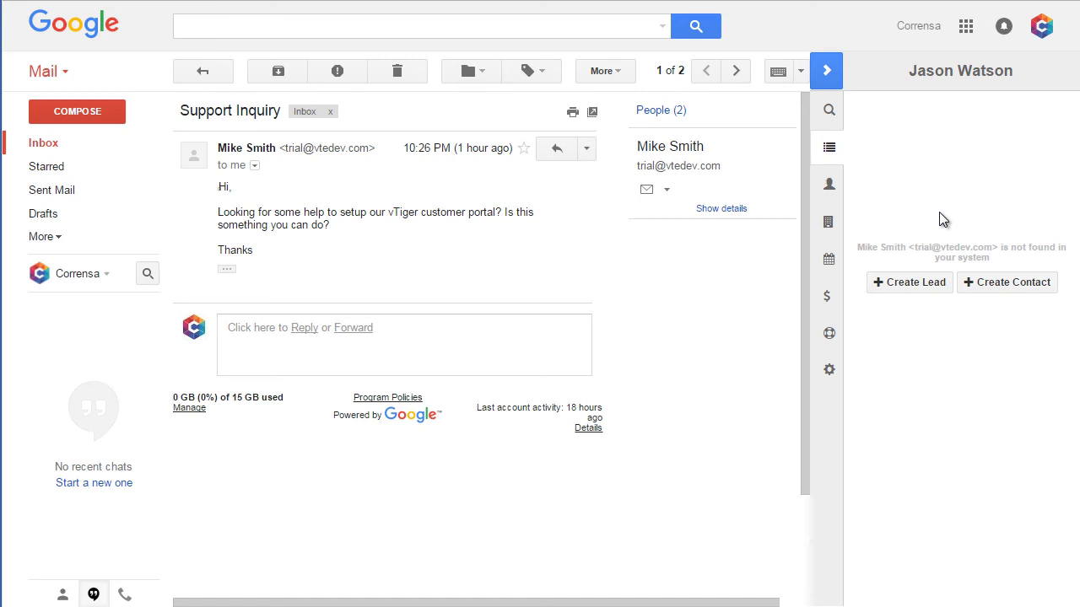
- Create a lead from the sender's prefilled Corrensa form and open its record on the vTiger site
{"action": "left_click", "coordinate": [907, 279]}
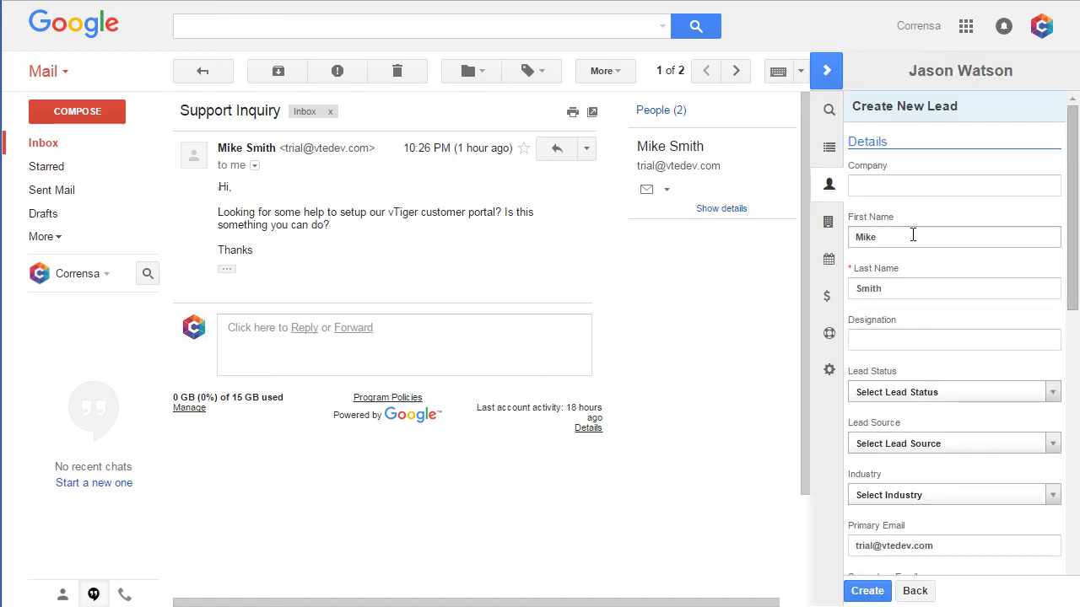
{"action": "scroll", "coordinate": [1012, 303], "scroll_direction": "down", "scroll_amount": 3}
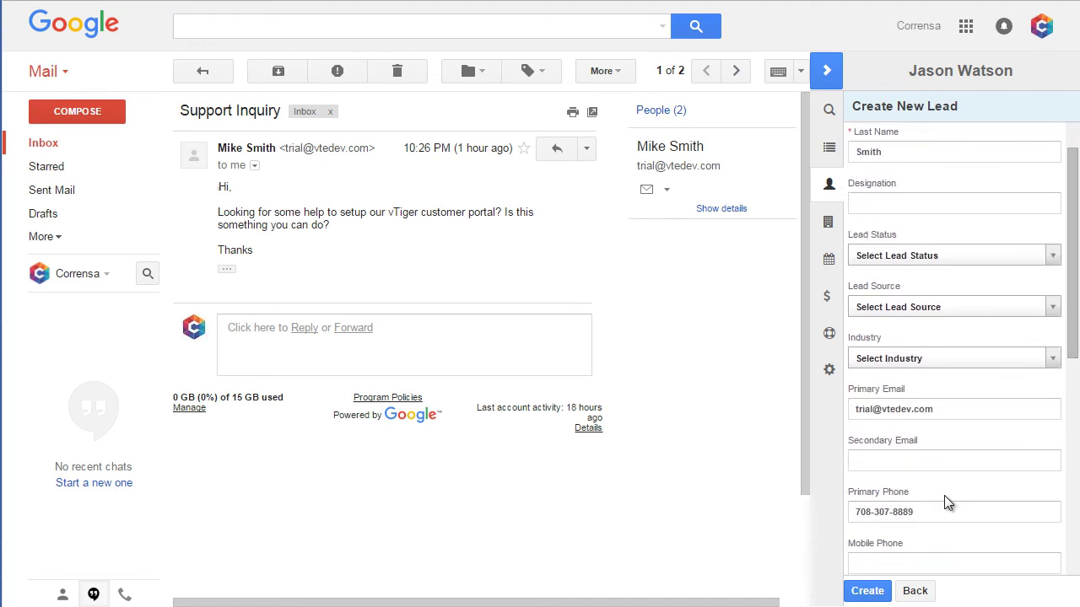
{"action": "left_click", "coordinate": [865, 590]}
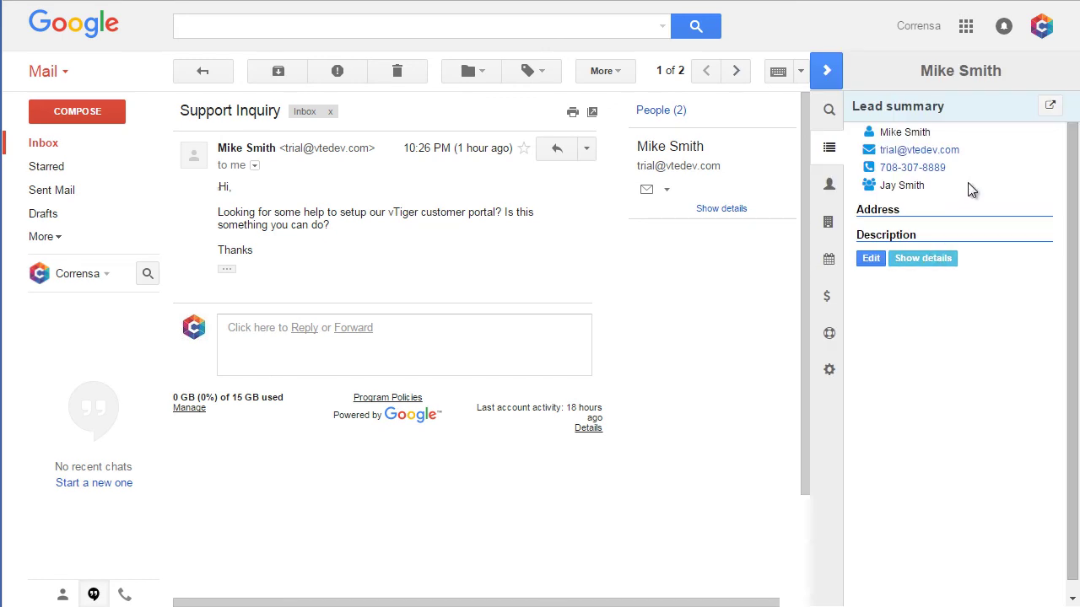
{"action": "left_click", "coordinate": [227, 271]}
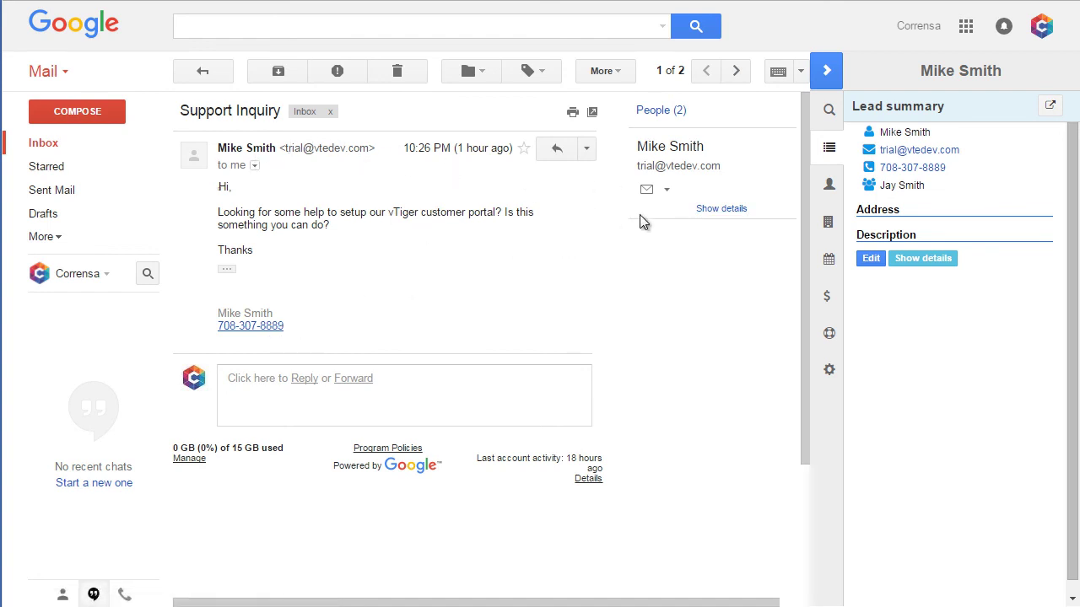
{"action": "left_click", "coordinate": [1050, 108]}
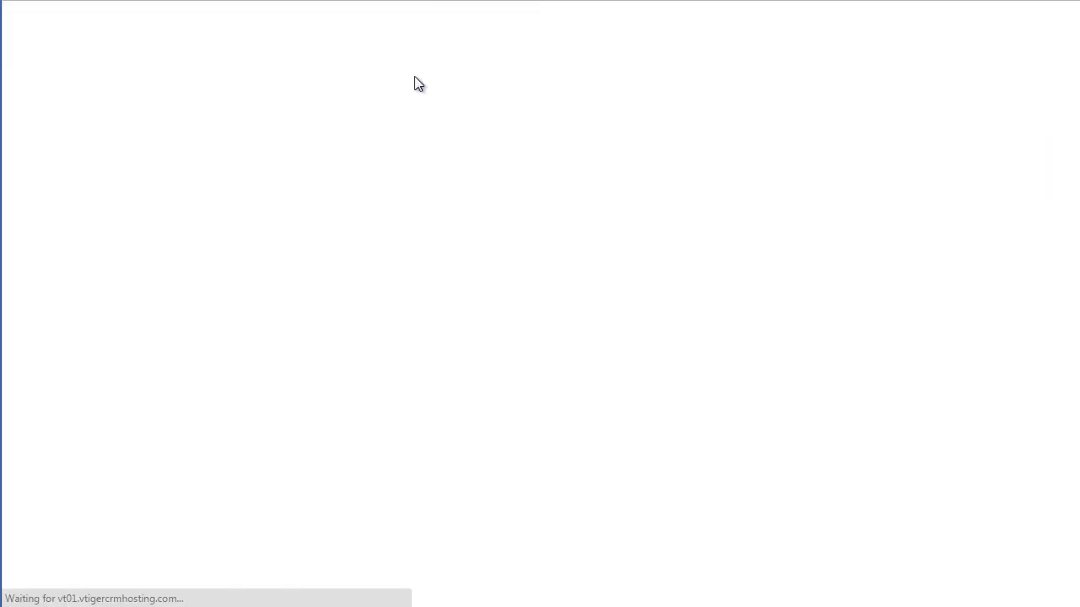